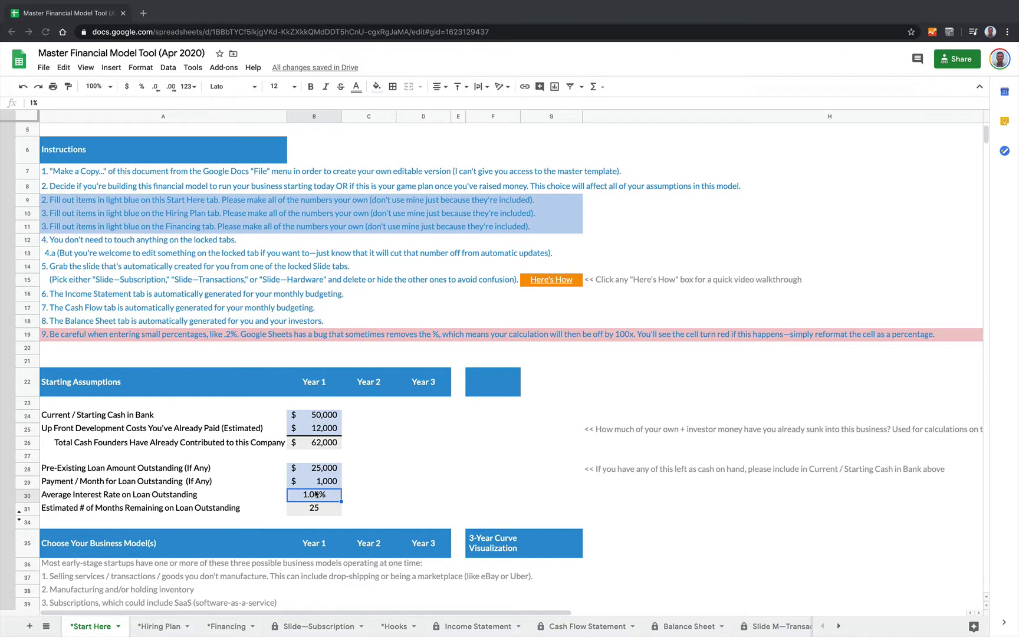
{"action": "type", "text": "3"}
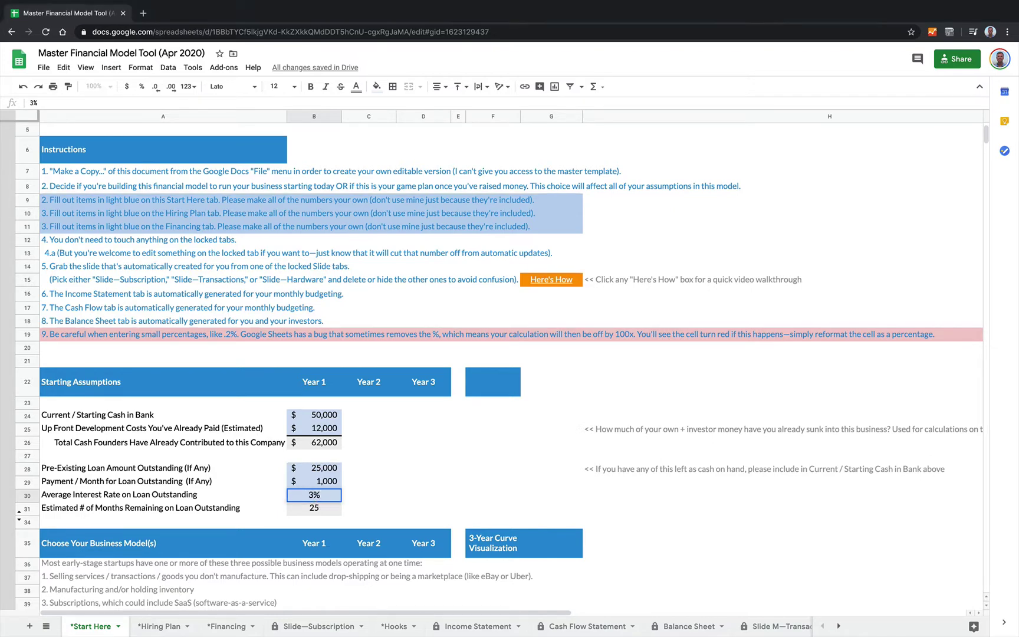
- Enter 3% and then 5% as the interest rate in cell B30
{"action": "key", "text": "Return"}
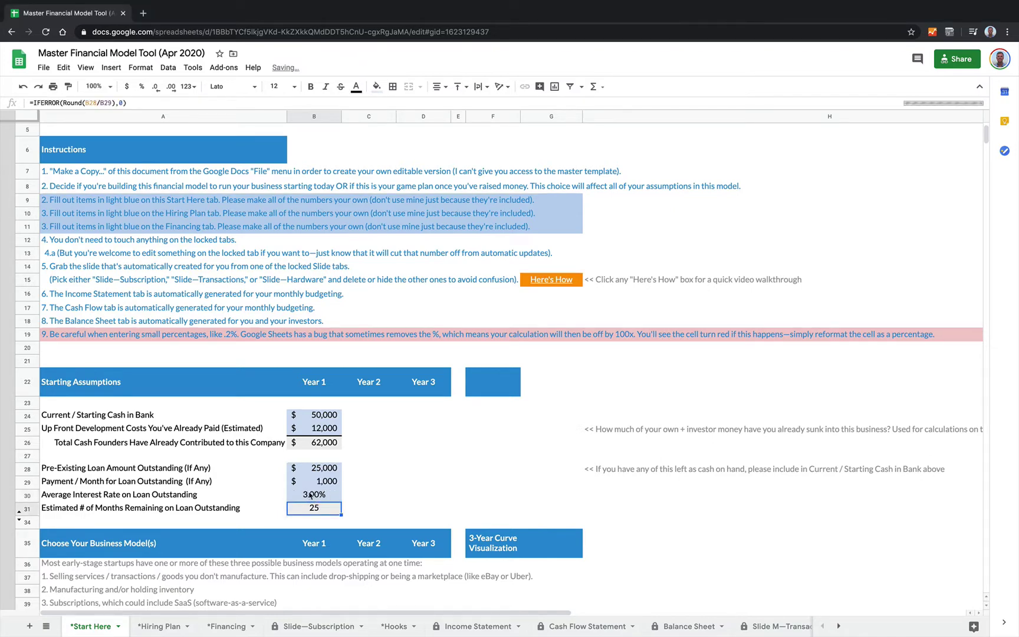
{"action": "left_click", "coordinate": [310, 495]}
{"action": "type", "text": "5"}
{"action": "key", "text": "Return"}
- Enter plain 0.5 in B30, which turns it red, then re-enter it as .5%
{"action": "left_click", "coordinate": [331, 498]}
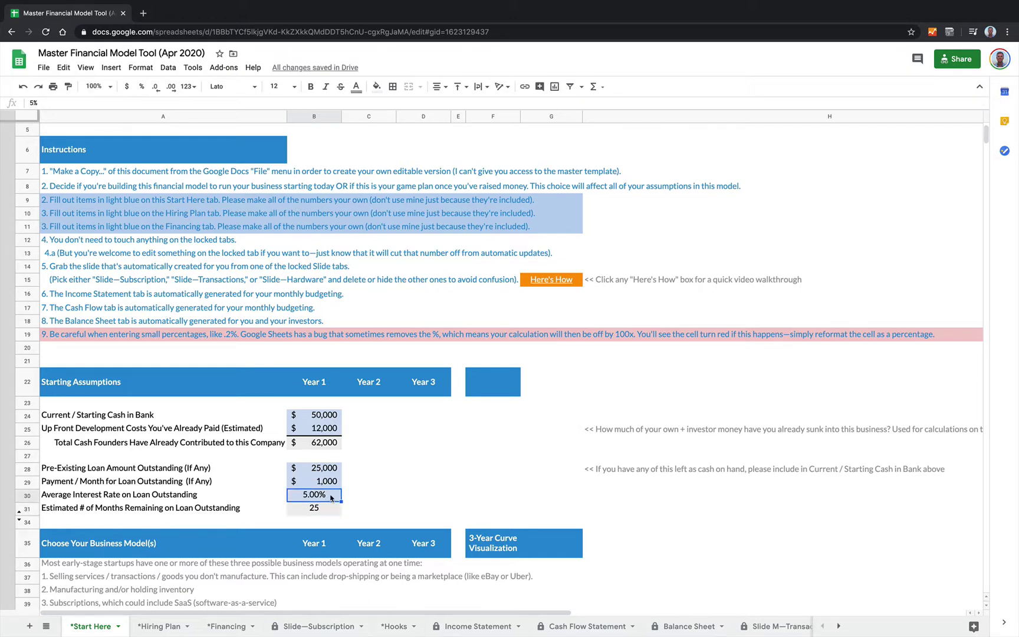
{"action": "type", "text": "0.5"}
{"action": "key", "text": "Return"}
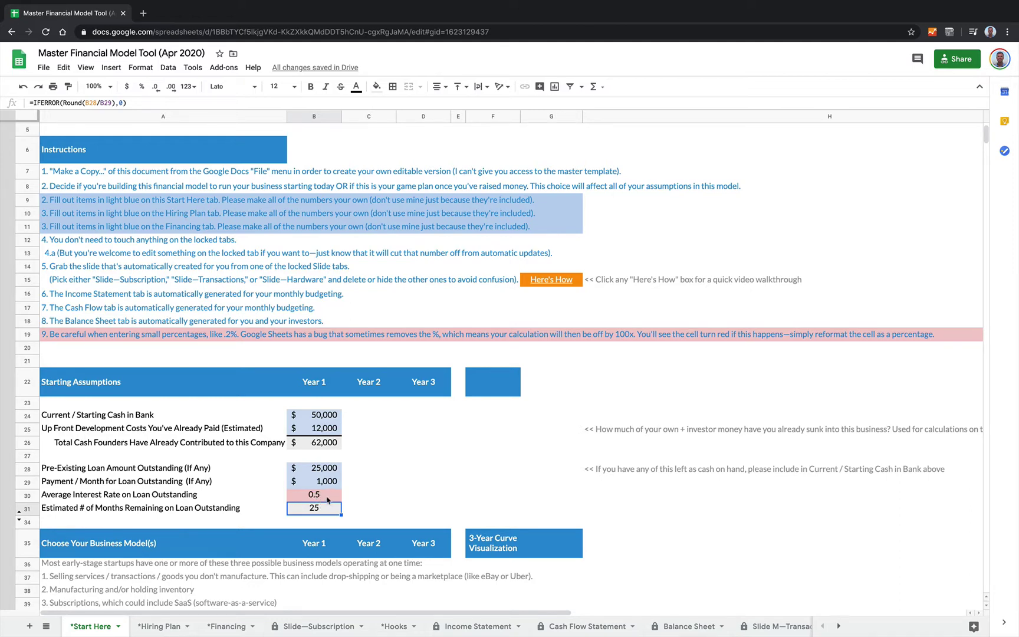
{"action": "left_click", "coordinate": [329, 499]}
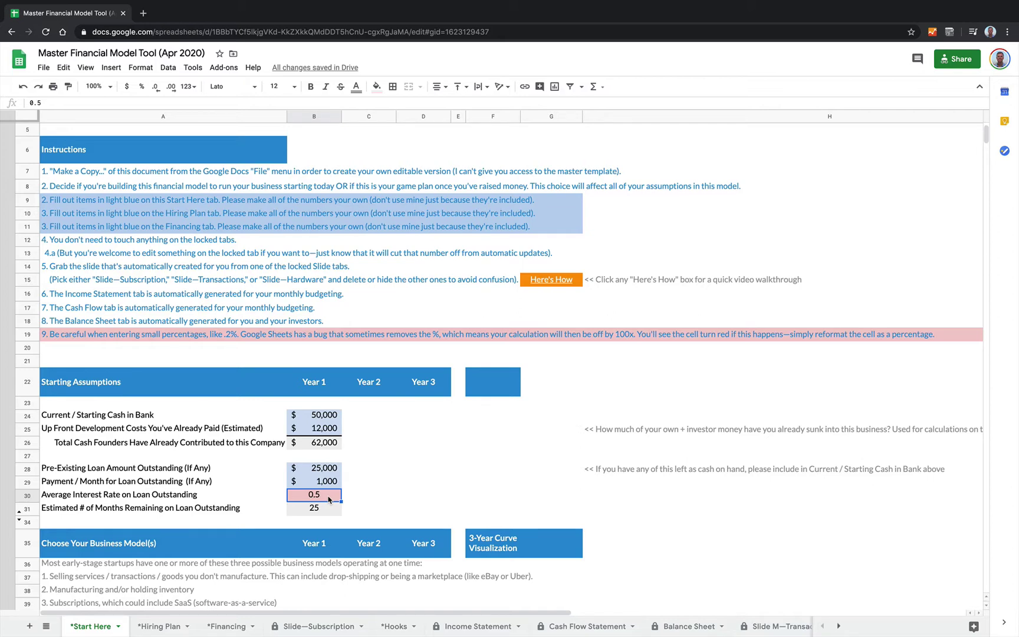
{"action": "type", "text": ".5"}
{"action": "key", "text": "Return"}
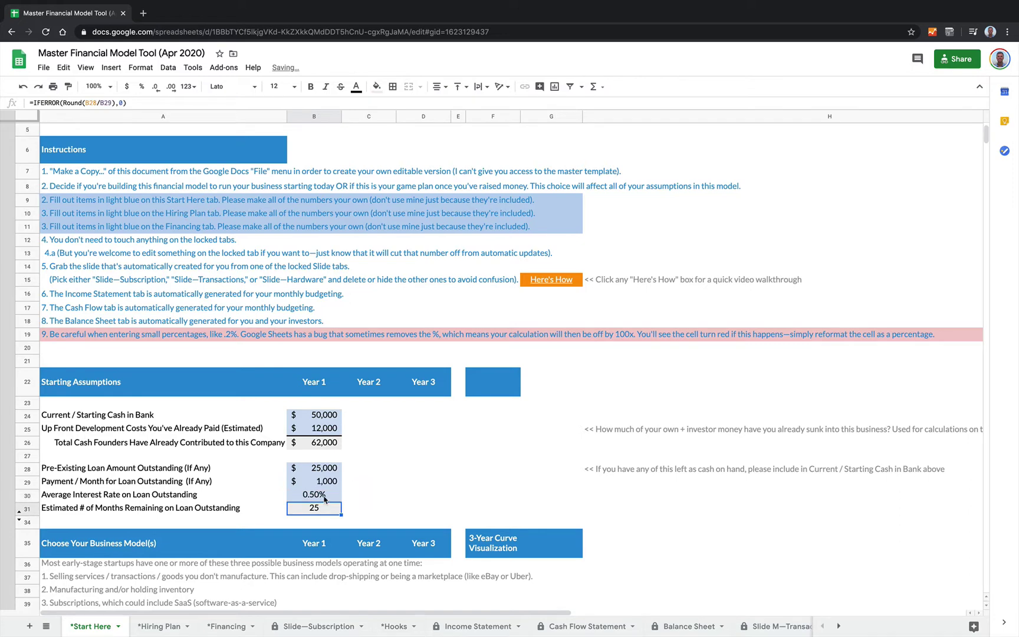
- Enter plain .2 in B30, leaving it red, and return to the cell
{"action": "left_click", "coordinate": [325, 499]}
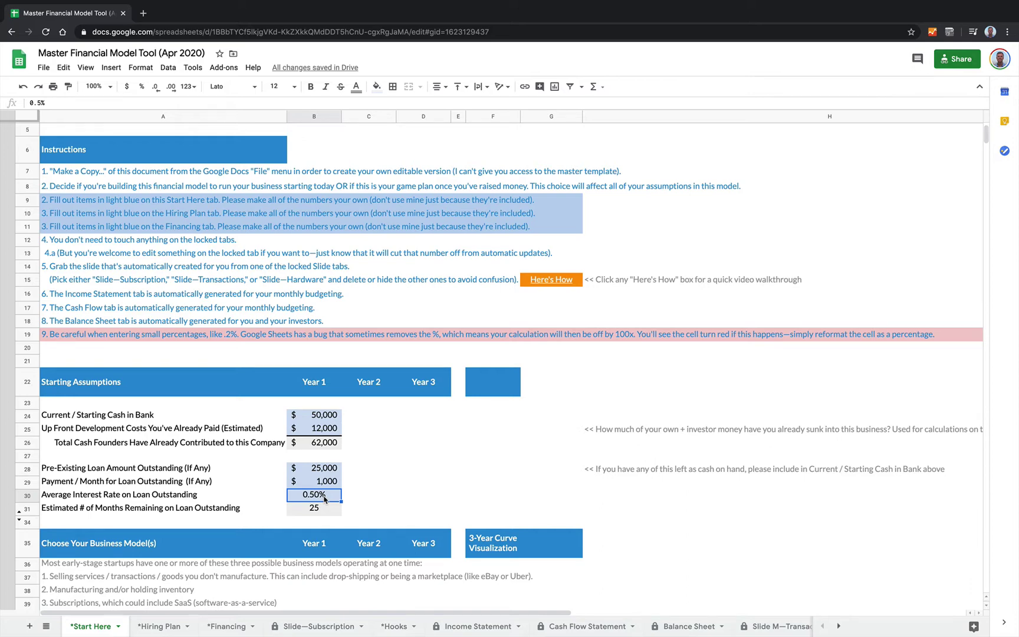
{"action": "type", "text": ".2"}
{"action": "key", "text": "Return"}
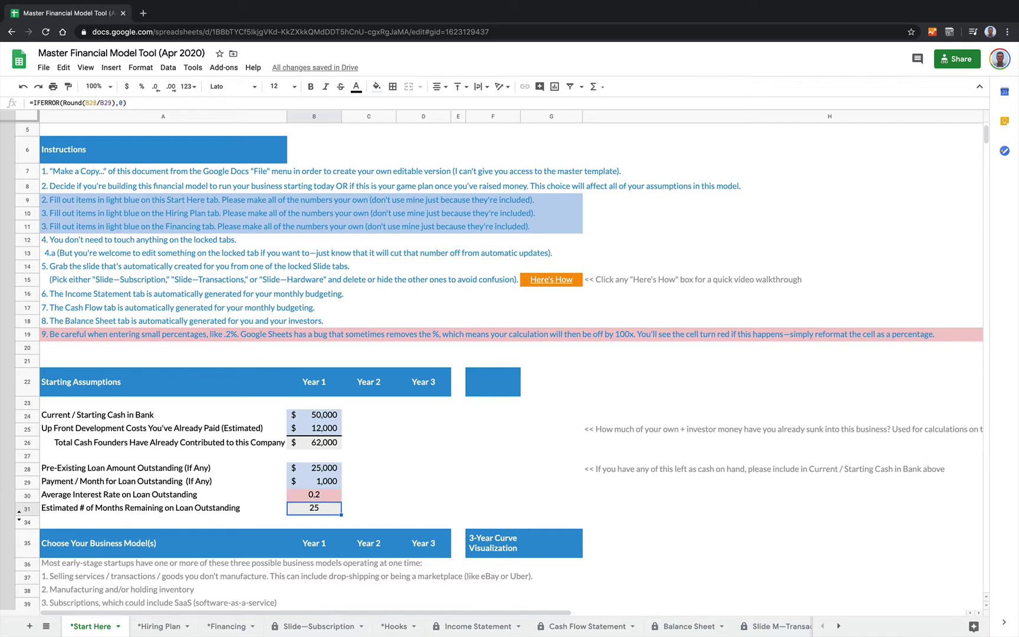
{"action": "key", "text": "Up"}
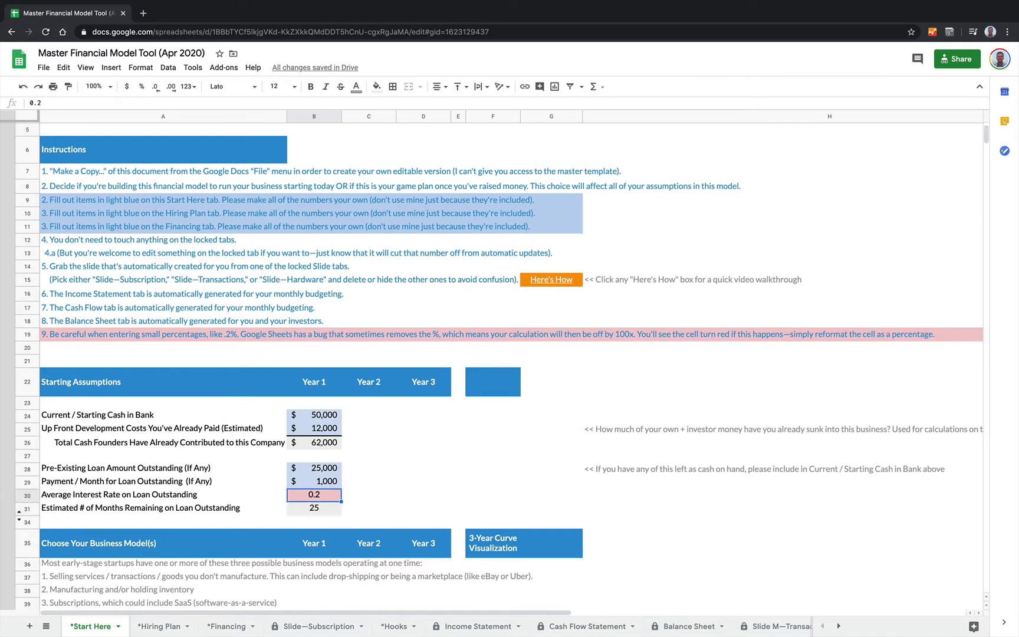
{"action": "type", "text": "4.2%"}
- Cycle B30 through 4.2%, 5.2% and .2%, then enter plain .3, turning it red
{"action": "key", "text": "Return"}
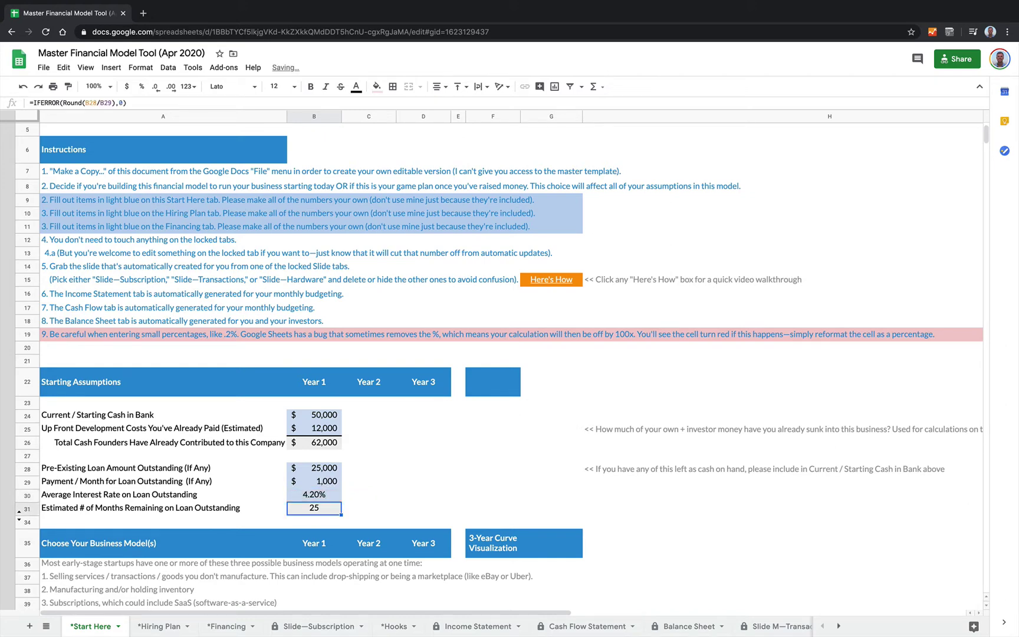
{"action": "key", "text": "Up"}
{"action": "type", "text": "5.2%"}
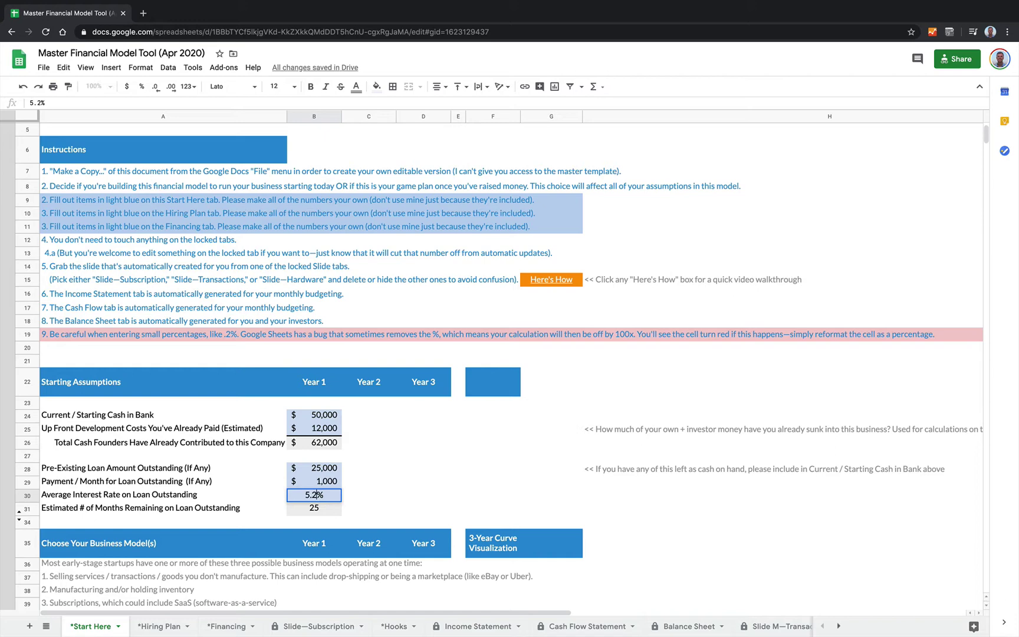
{"action": "key", "text": "Return"}
{"action": "key", "text": "Up"}
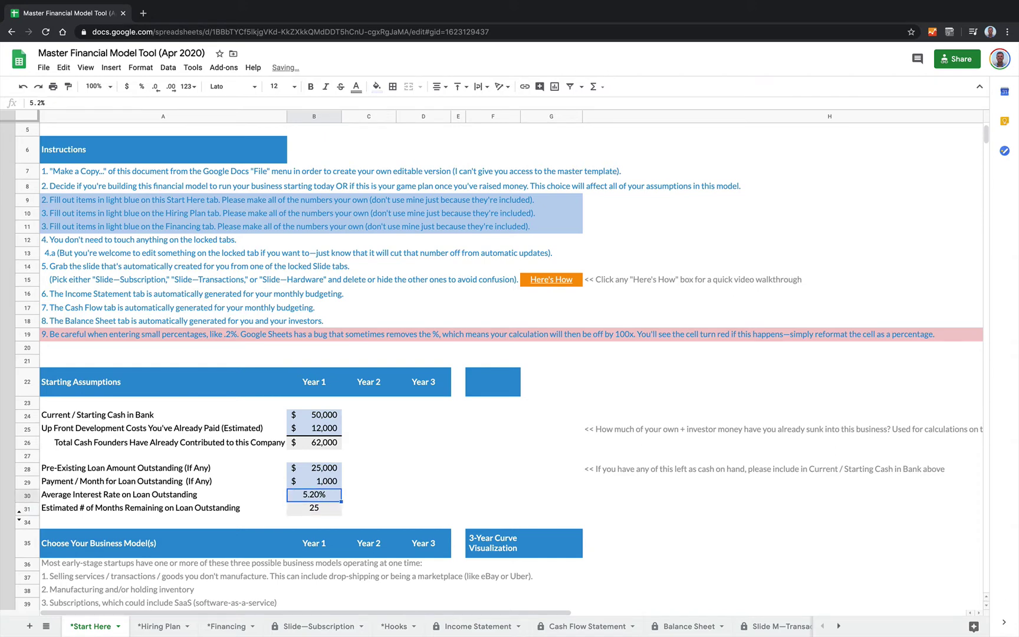
{"action": "type", "text": ".2%"}
{"action": "key", "text": "Return"}
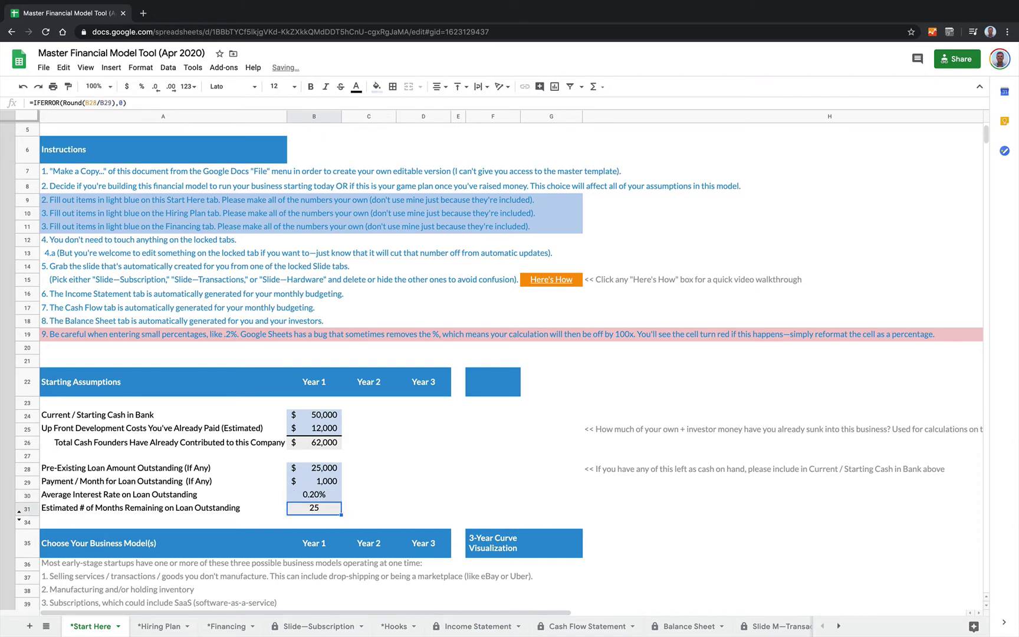
{"action": "key", "text": "Up"}
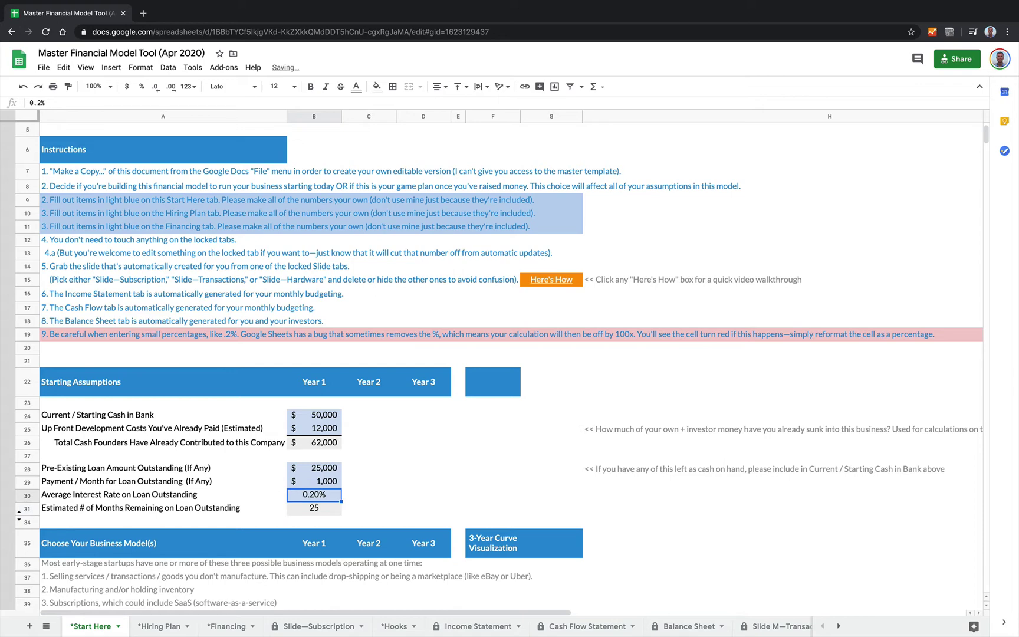
{"action": "type", "text": ".3"}
{"action": "key", "text": "Return"}
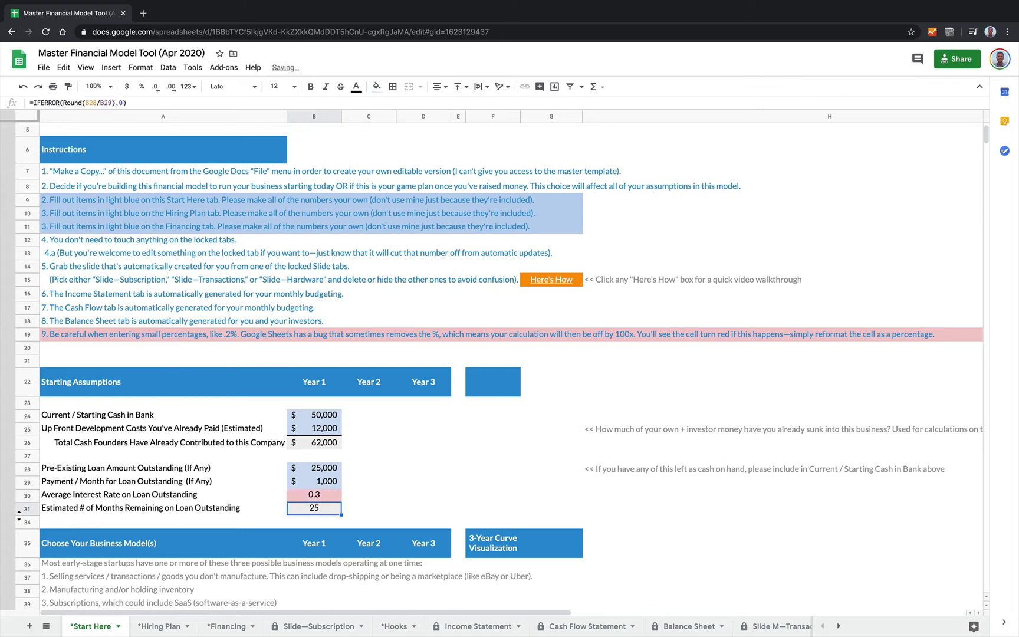
{"action": "key", "text": "Up"}
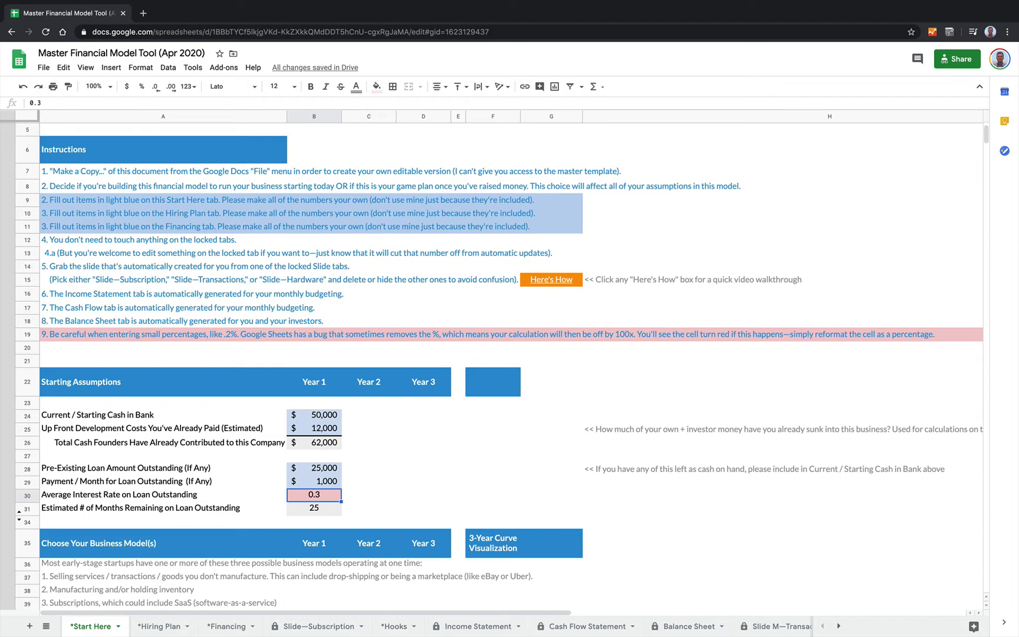
{"action": "type", "text": "0.3%"}
- Enter 0.3% in B30, then plain 0.3 (red again), then .3% to show 0.30%
{"action": "key", "text": "Return"}
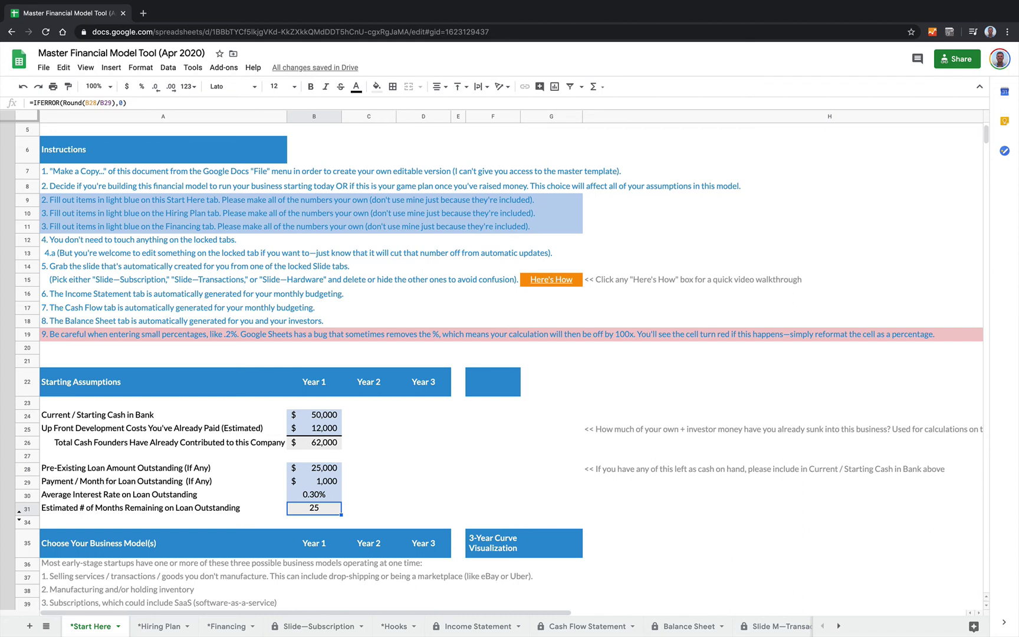
{"action": "key", "text": "Up"}
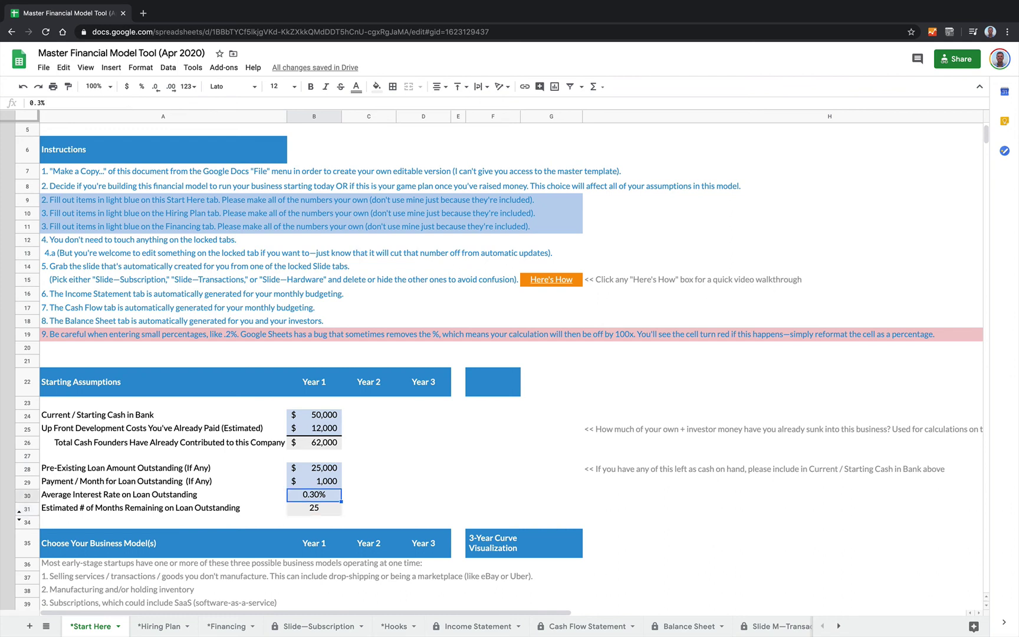
{"action": "type", "text": "0.3"}
{"action": "key", "text": "Return"}
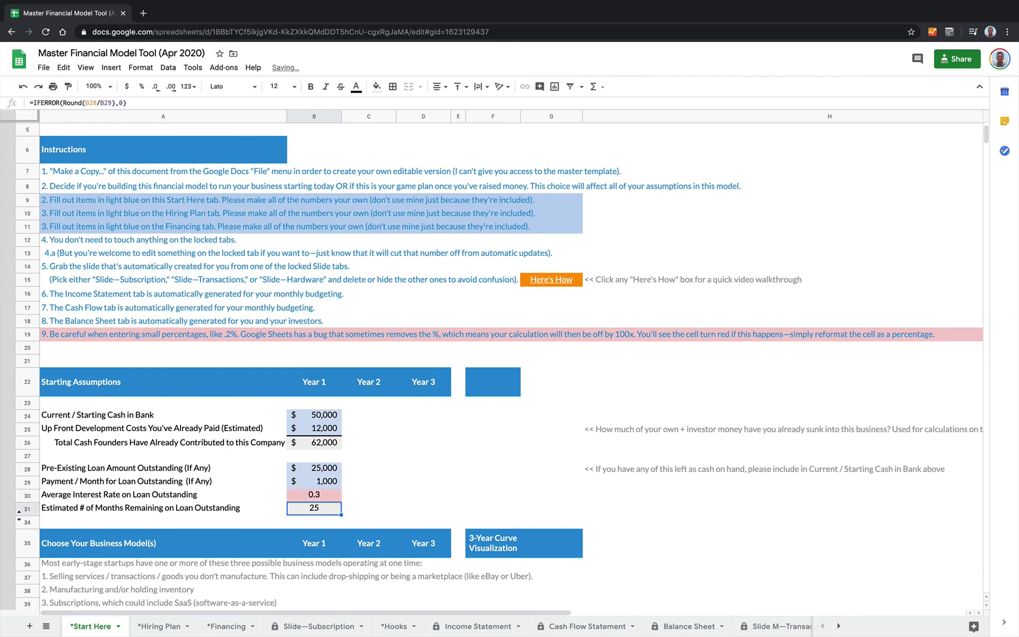
{"action": "key", "text": "Up"}
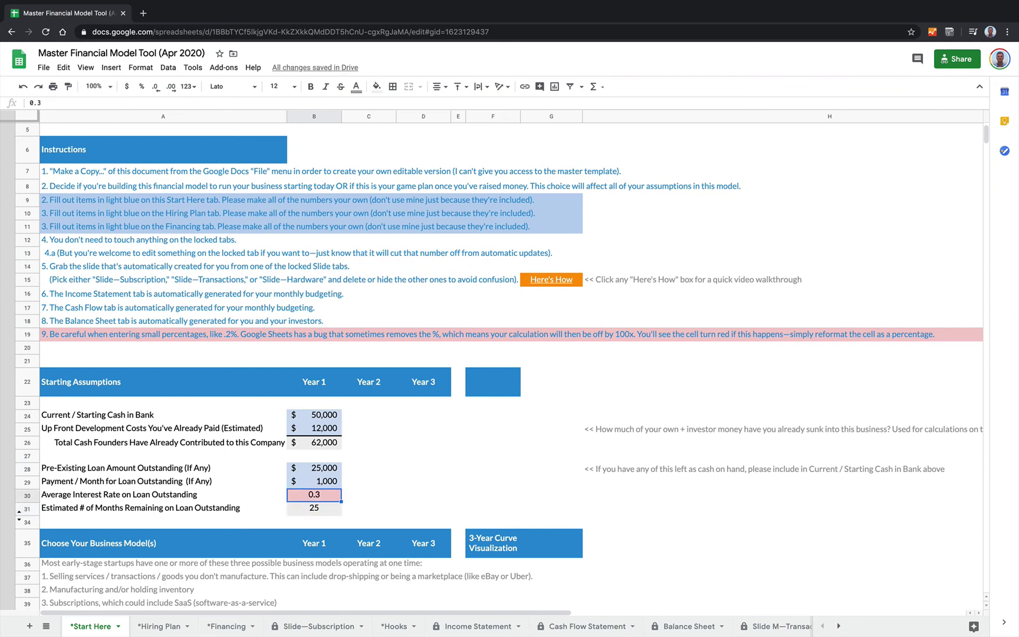
{"action": "type", "text": ".3%"}
{"action": "key", "text": "Return"}
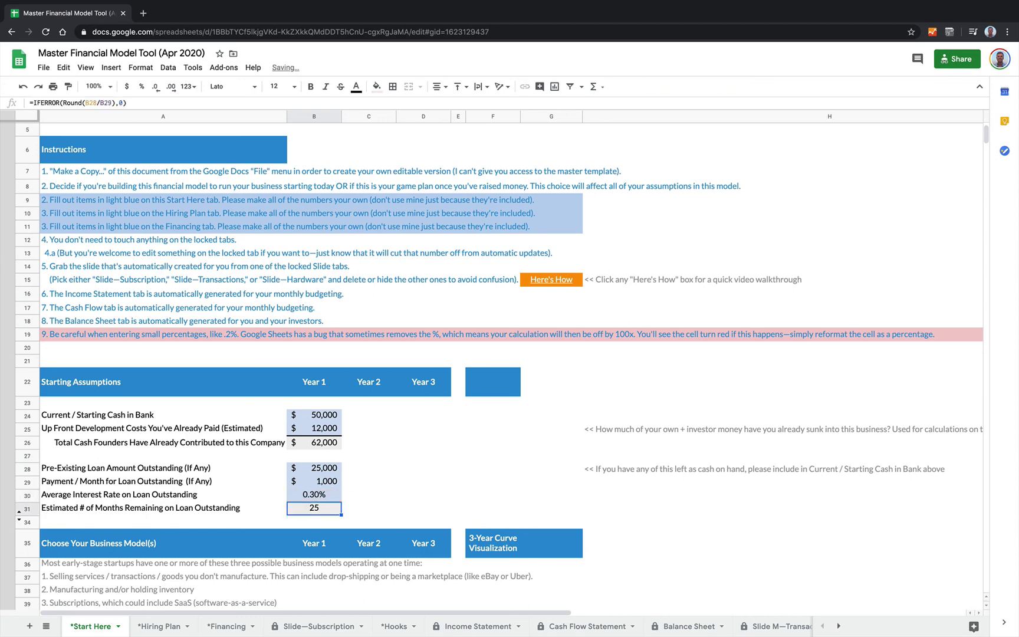